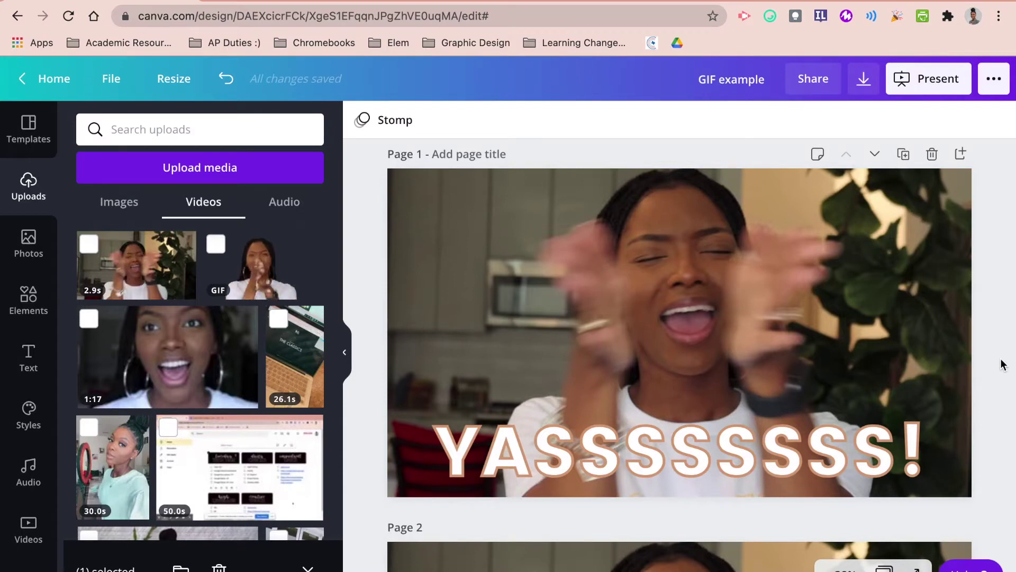
Step: Insert a blank page as page 1 and stretch the 2.9s uploaded clip across it
click(961, 155)
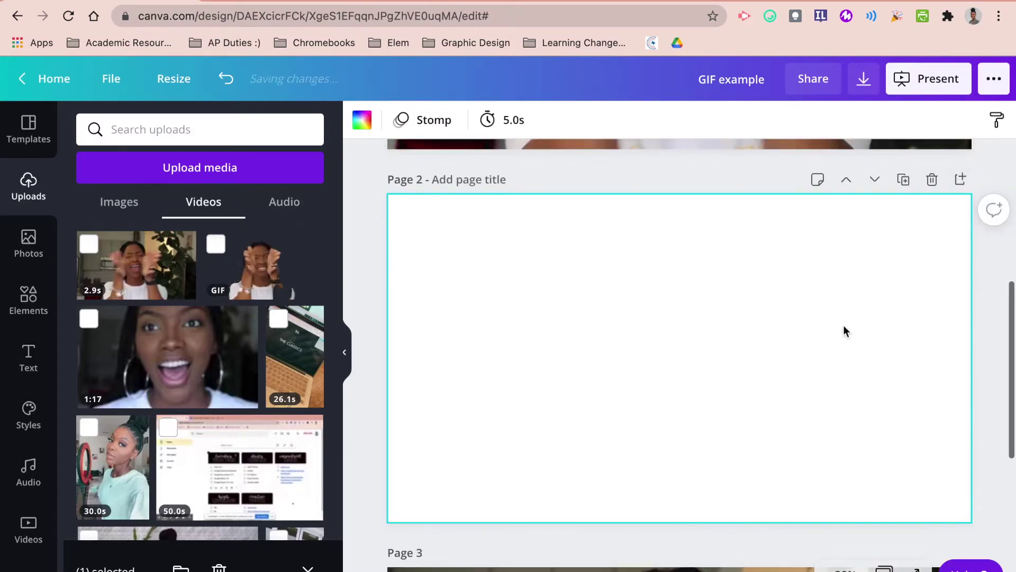
click(846, 180)
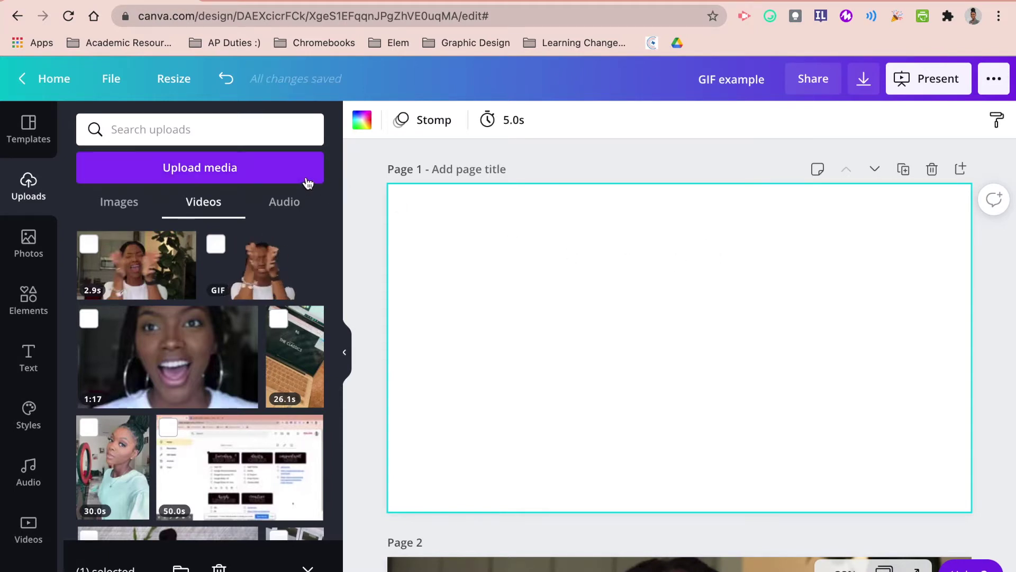
mouse_move(135, 265)
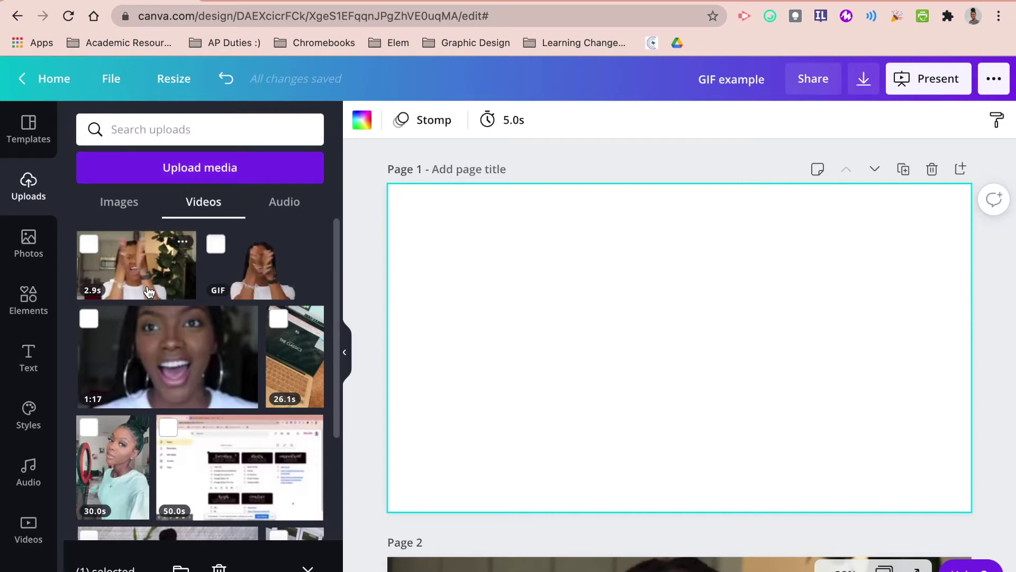
click(144, 281)
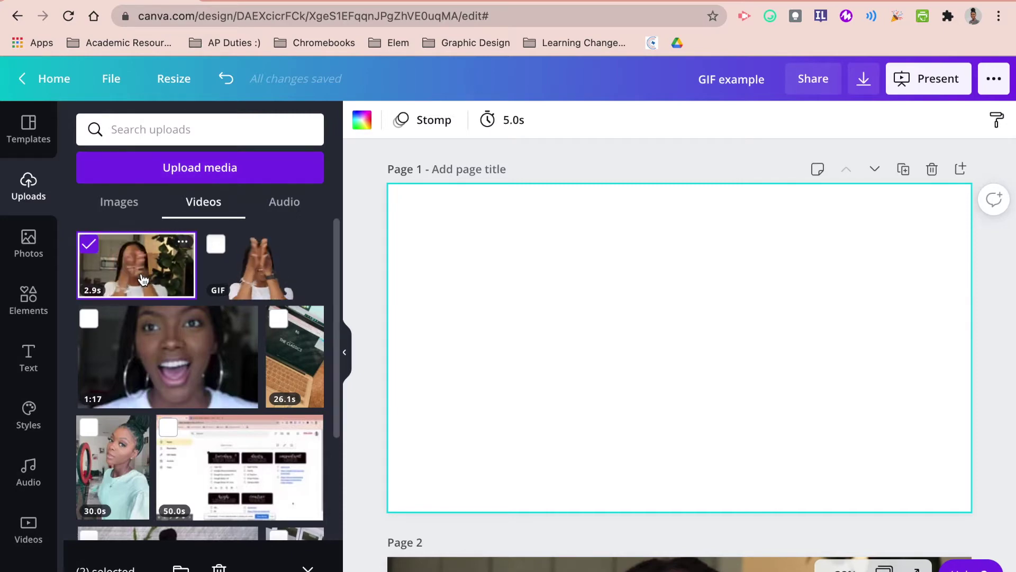
drag(144, 282, 602, 306)
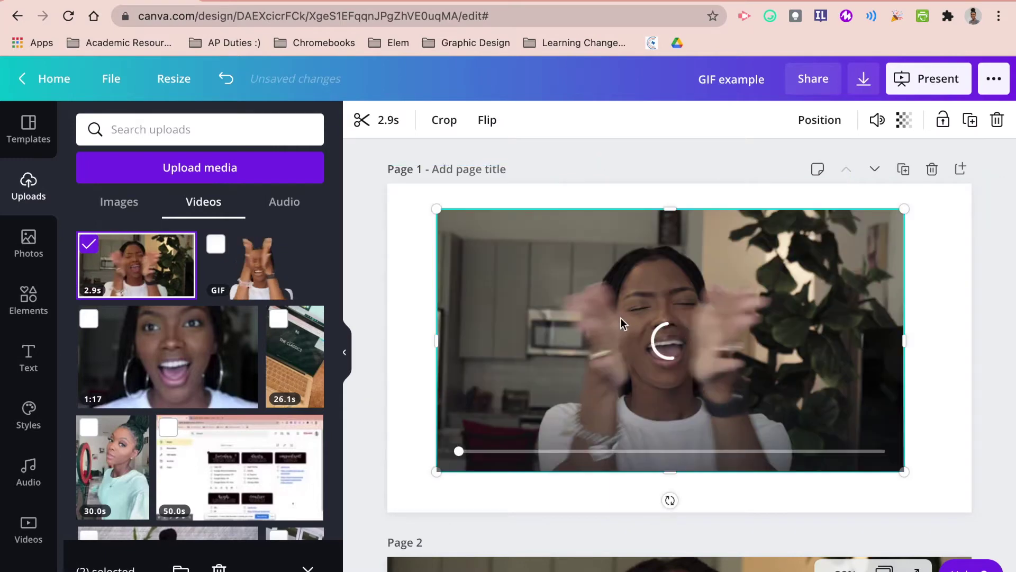
drag(560, 253, 542, 242)
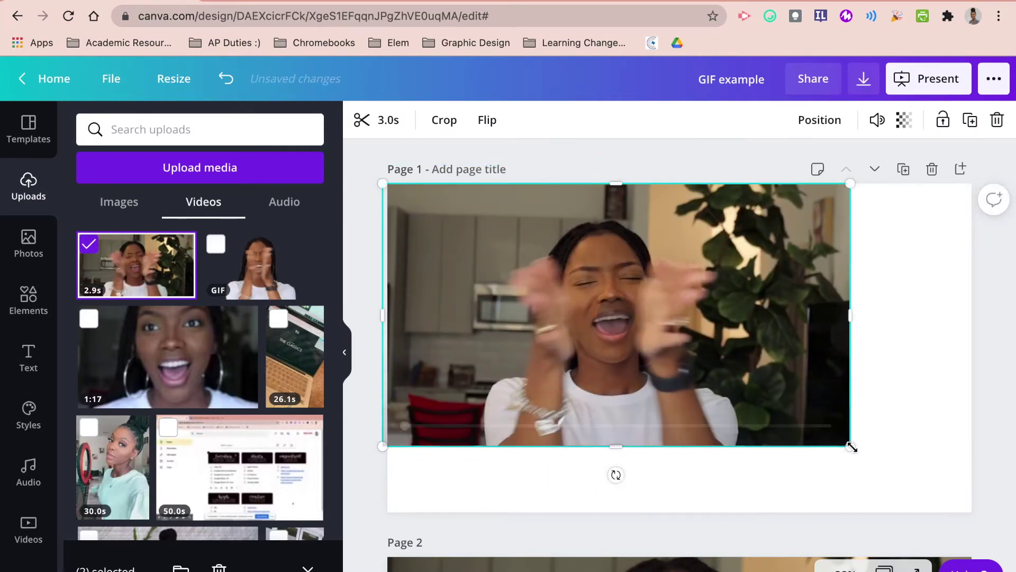
drag(850, 446, 975, 517)
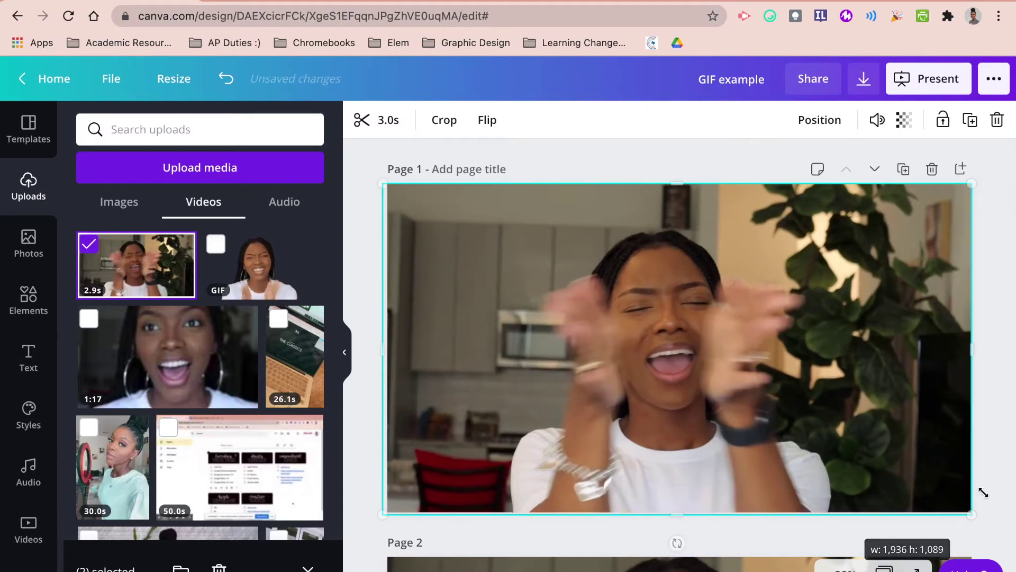
click(1007, 305)
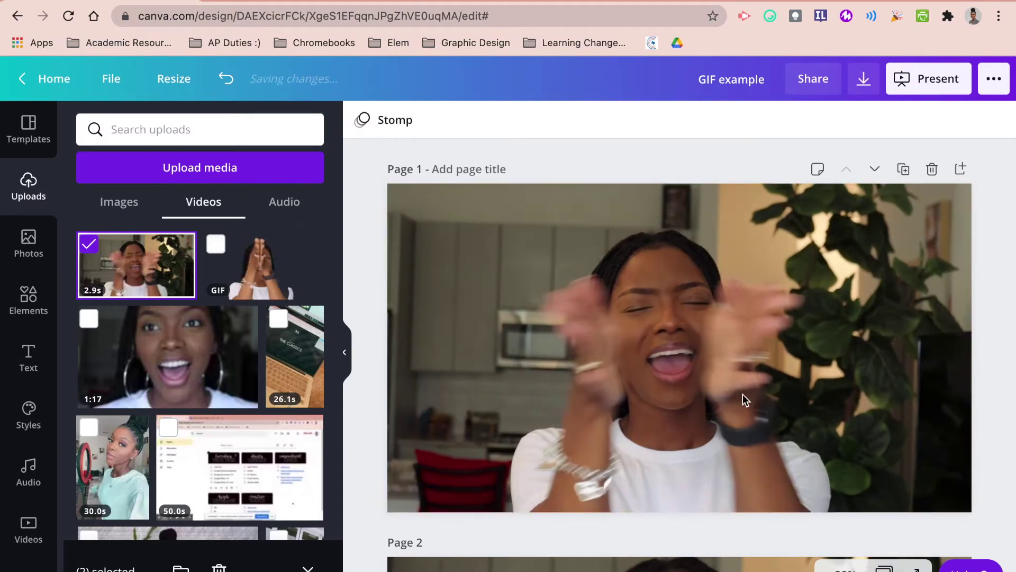
Step: Add a Poppins Bold 'YASSSSSSSS!' heading centred near the bottom of the page
click(28, 357)
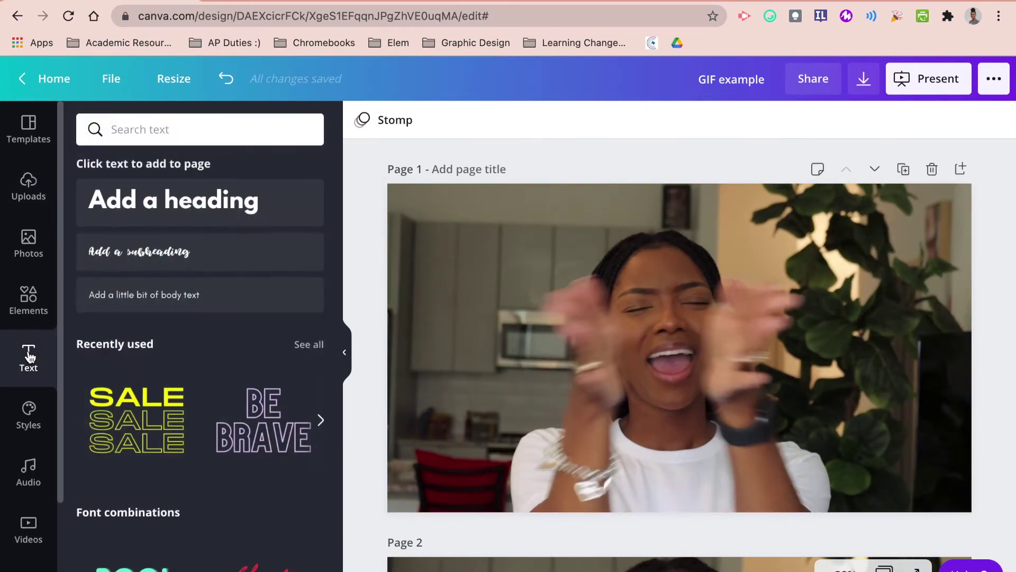
click(237, 217)
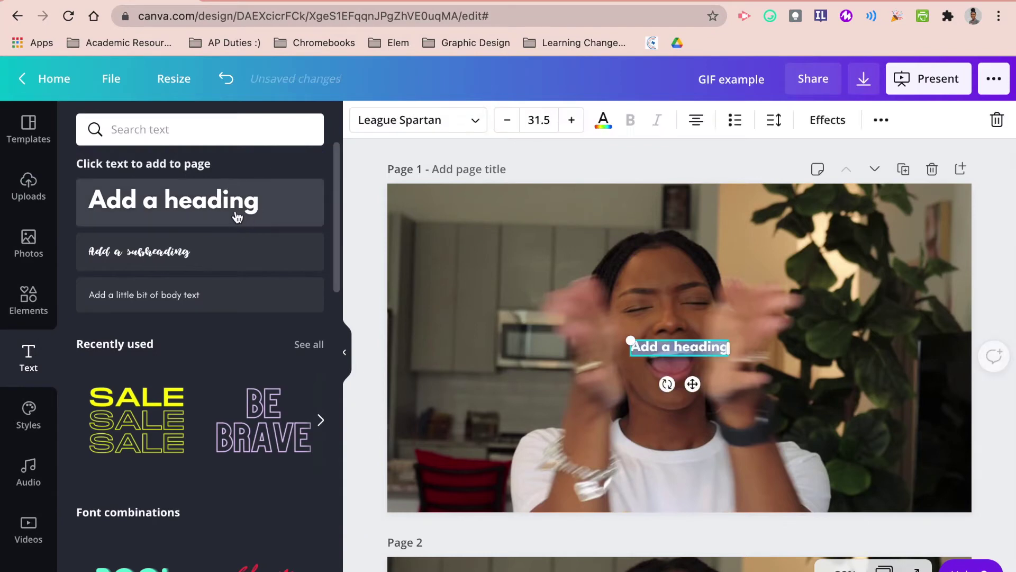
click(466, 119)
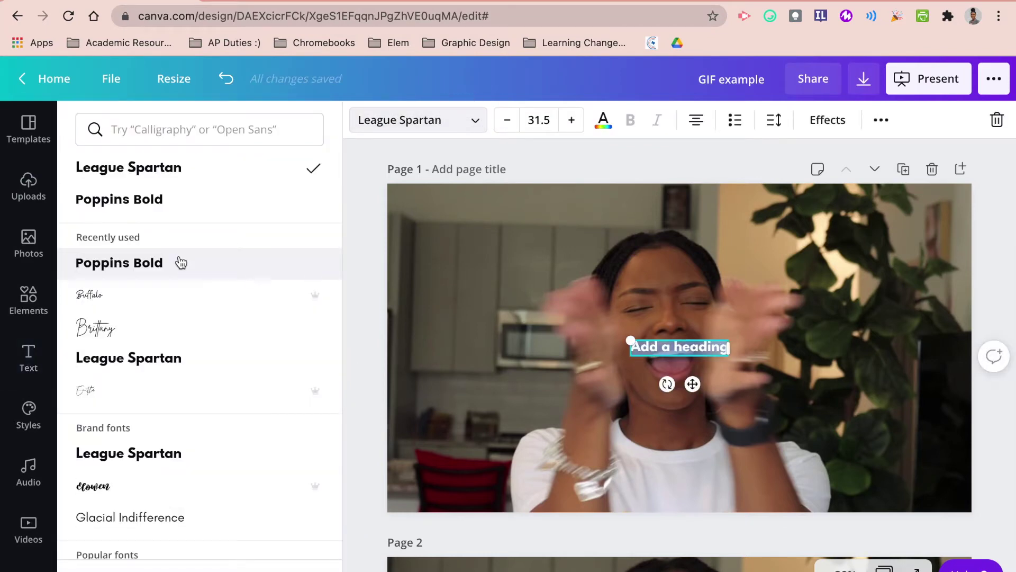
click(164, 208)
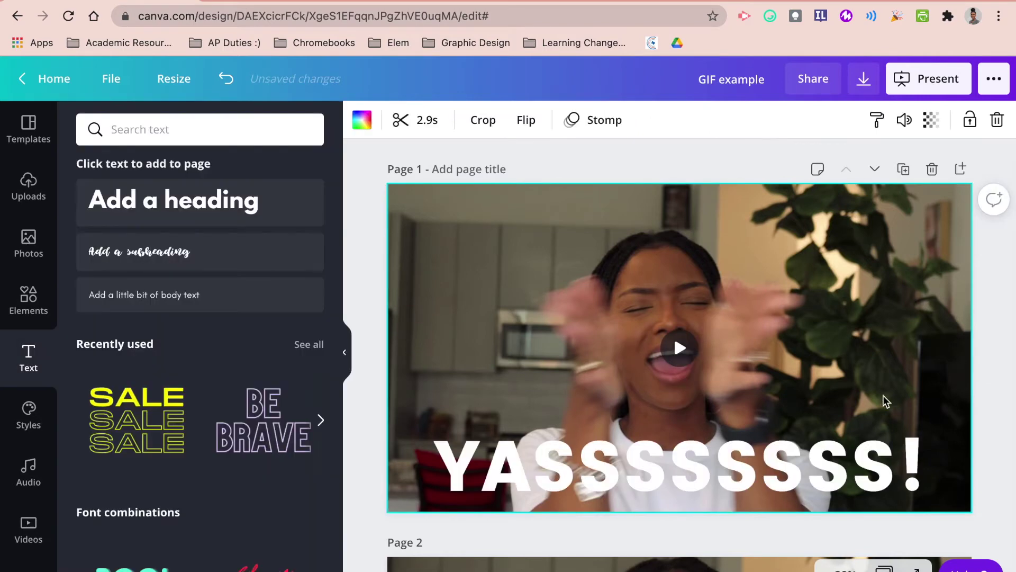
click(873, 476)
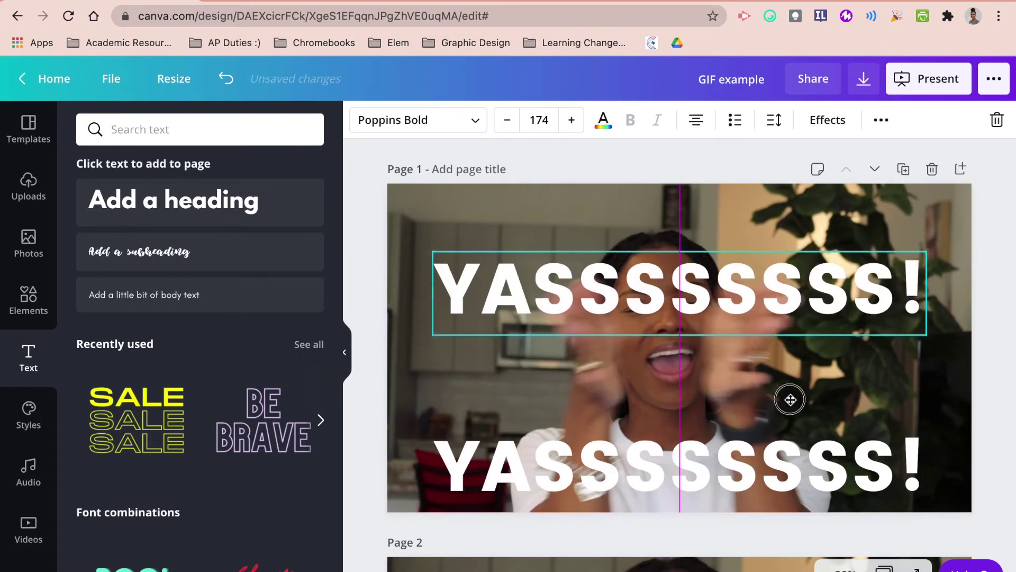
drag(790, 408, 791, 480)
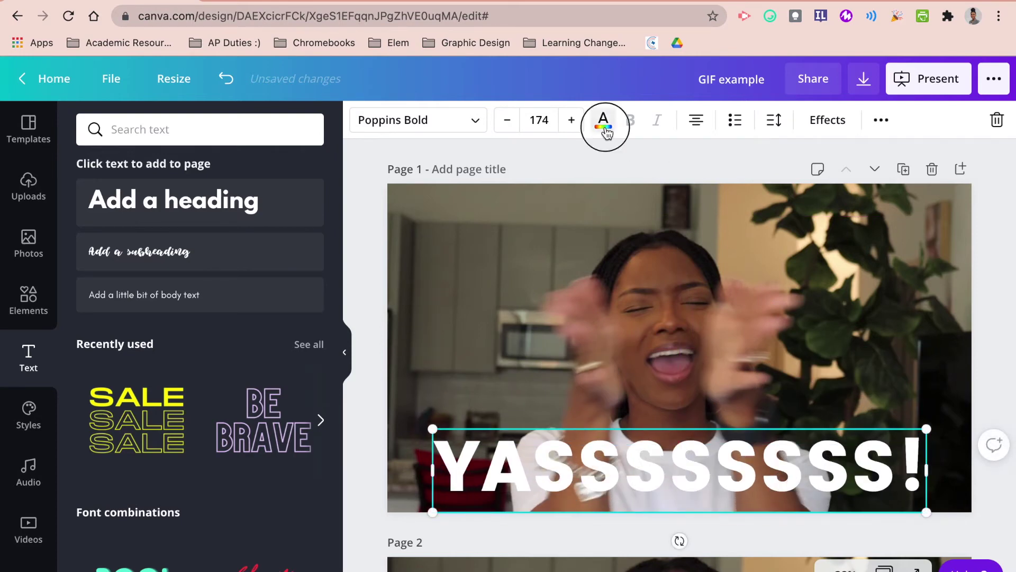
Step: Make the caption tan and give it the Hollow outline effect
click(603, 123)
click(94, 283)
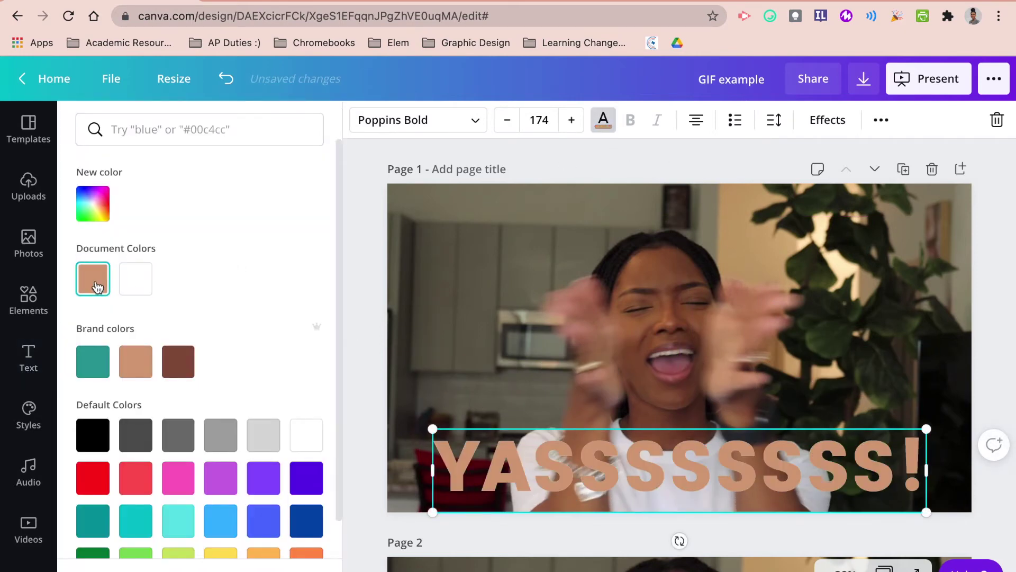
click(839, 125)
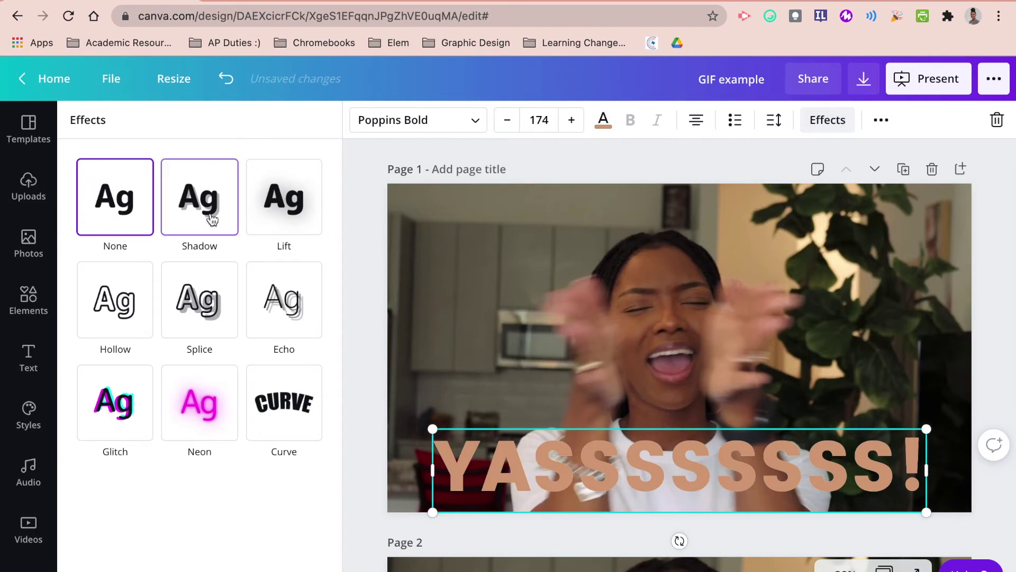
click(141, 305)
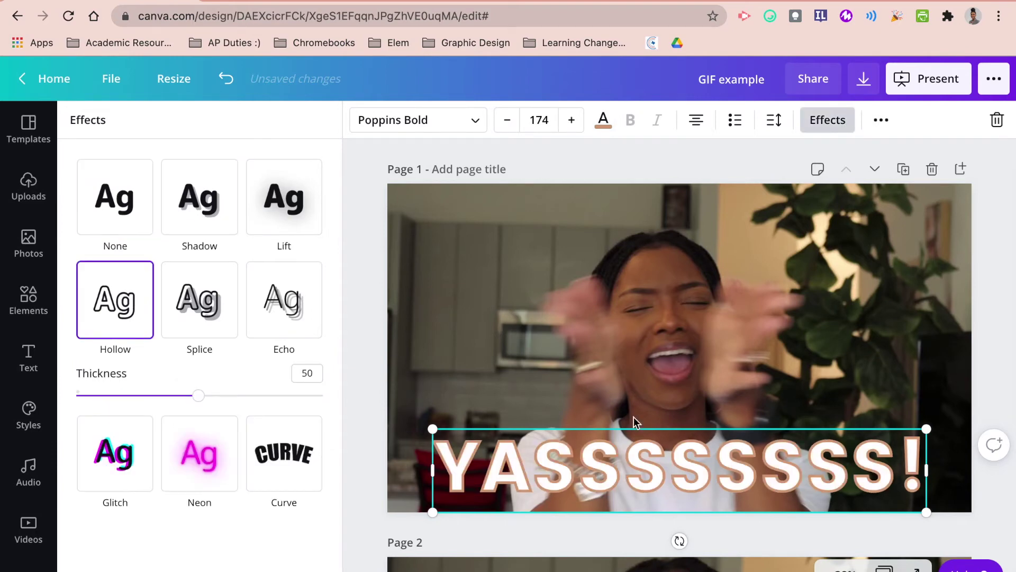
key(Escape)
click(871, 359)
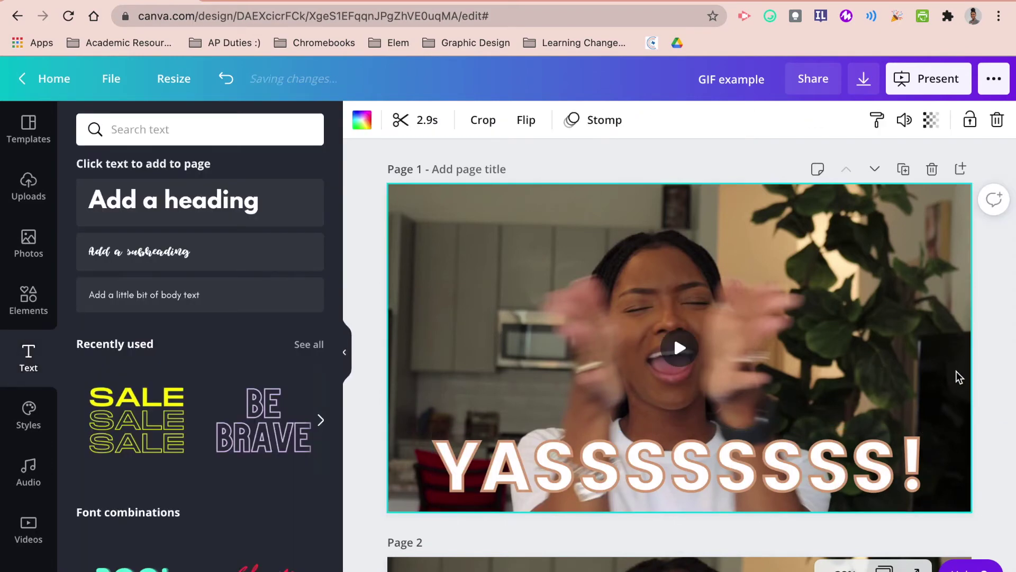
Step: Set GIF as the download file type for all three pages
click(864, 80)
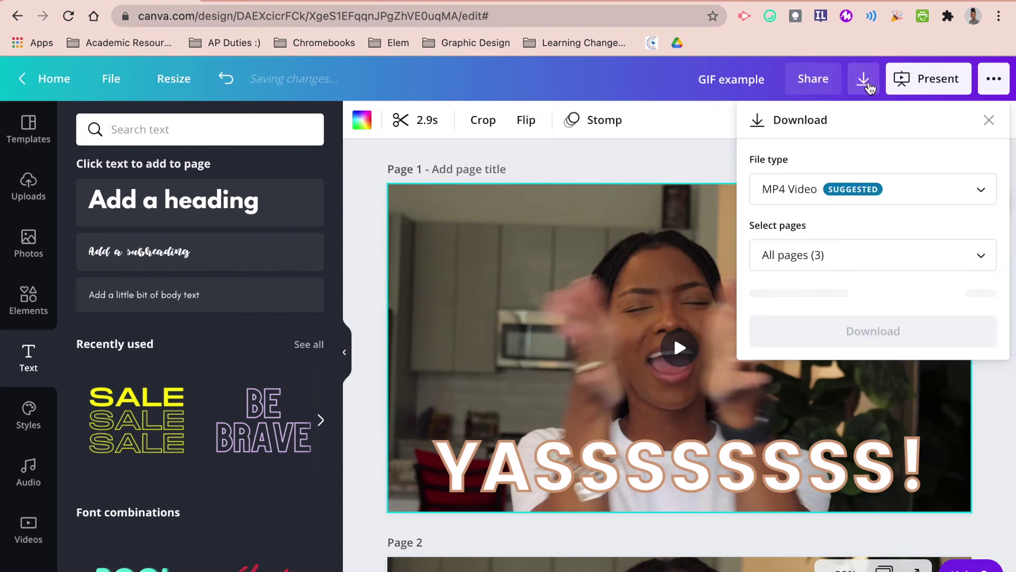
click(865, 191)
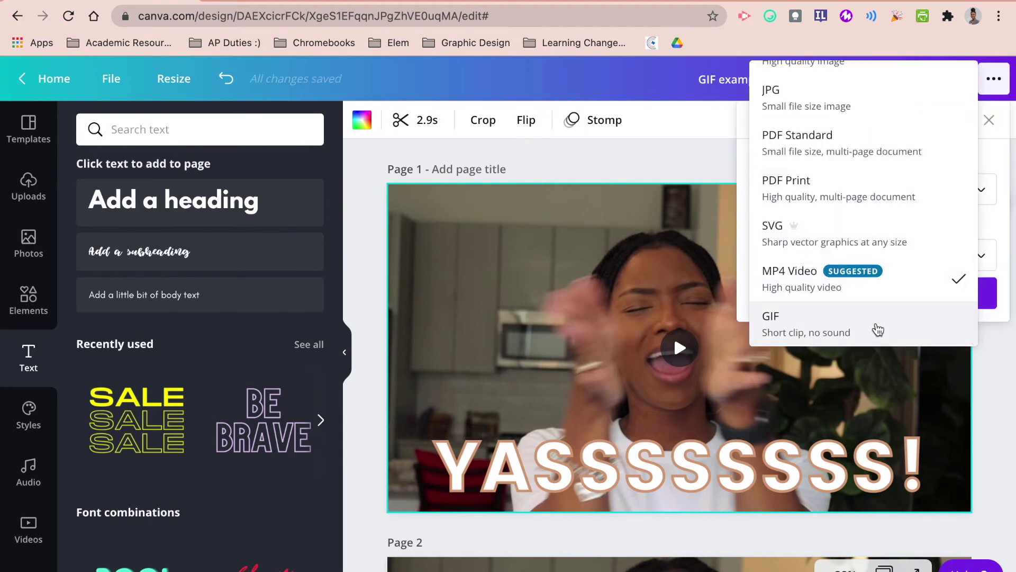
click(878, 330)
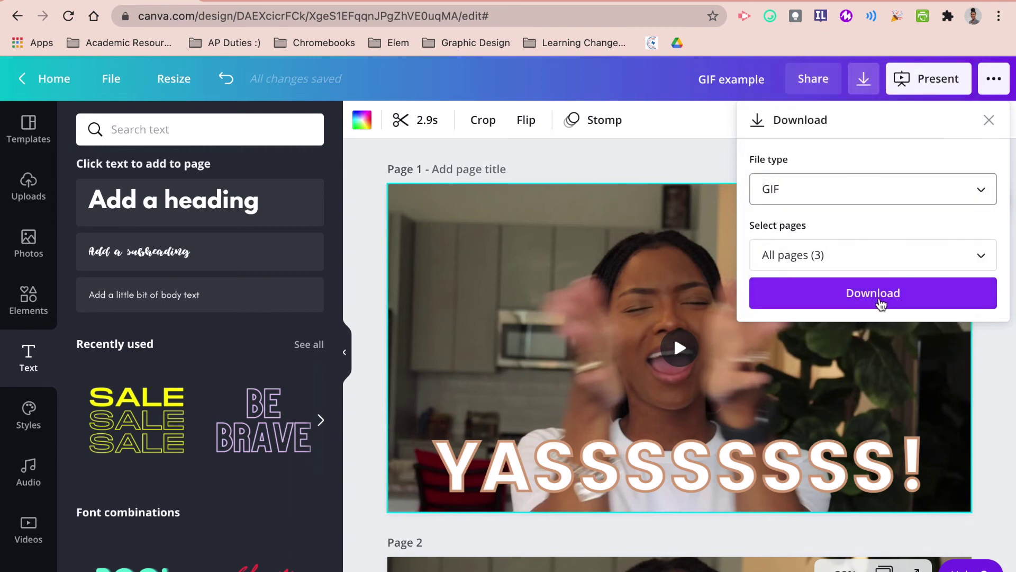